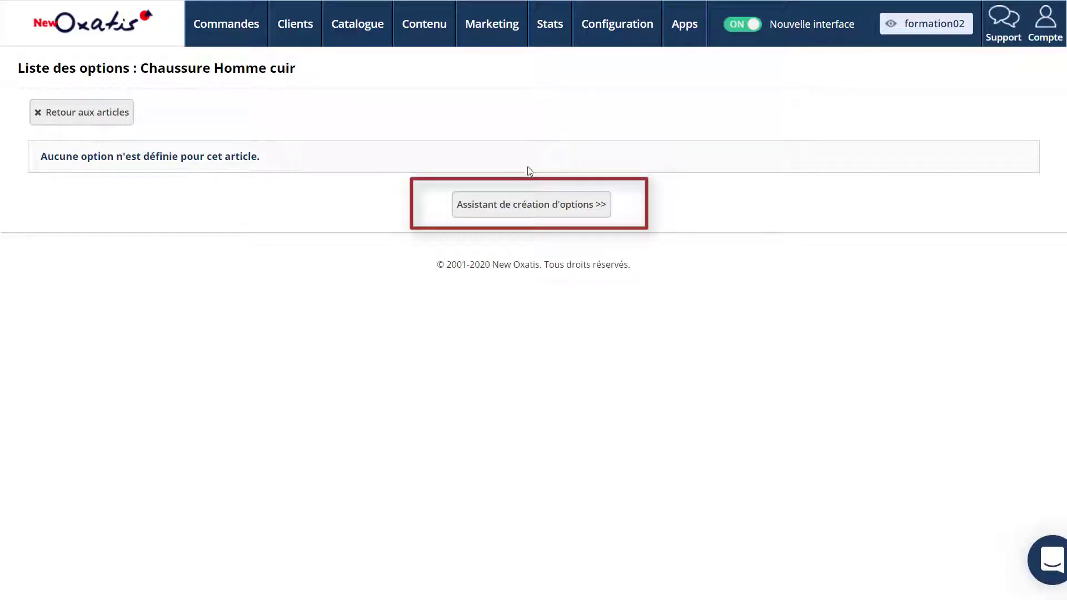
Start the option creation assistant for Chaussure Homme cuir, name the article type Pointure, and choose to create a new option type.
click(525, 207)
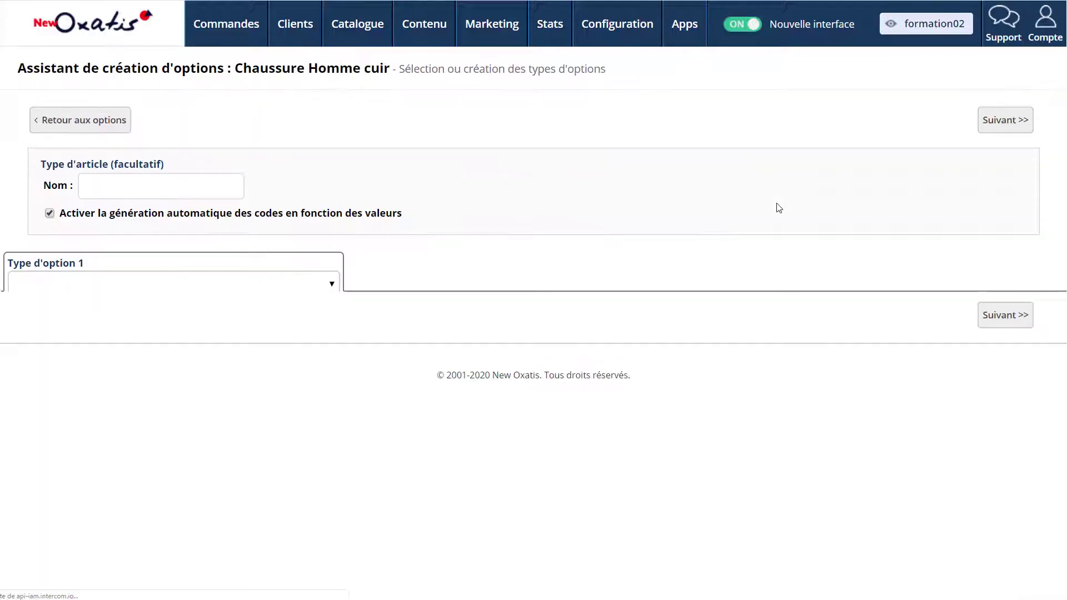
click(136, 189)
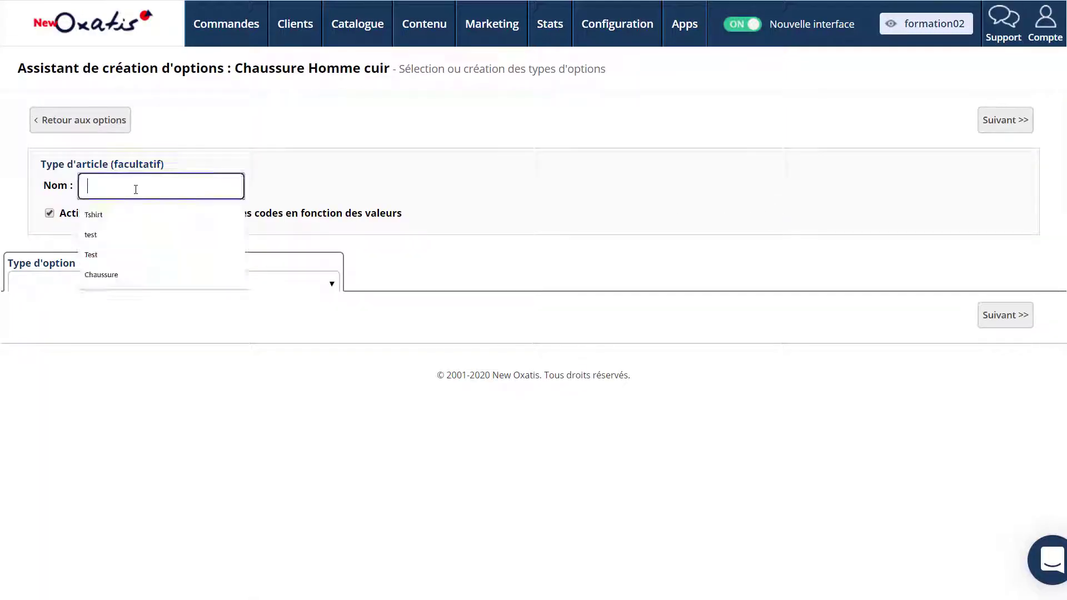
text(Pointure)
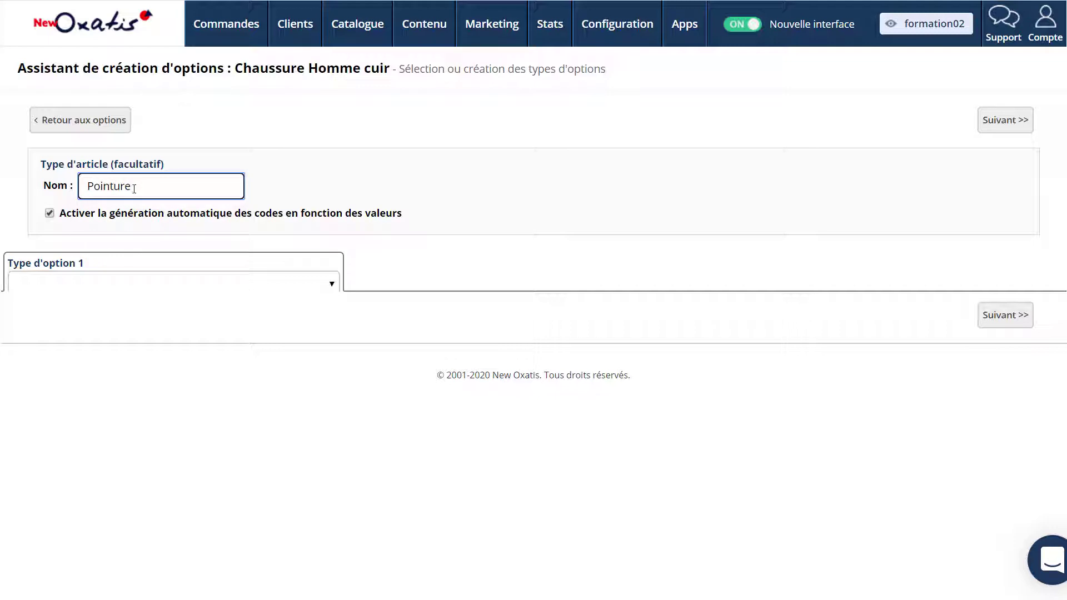
click(199, 280)
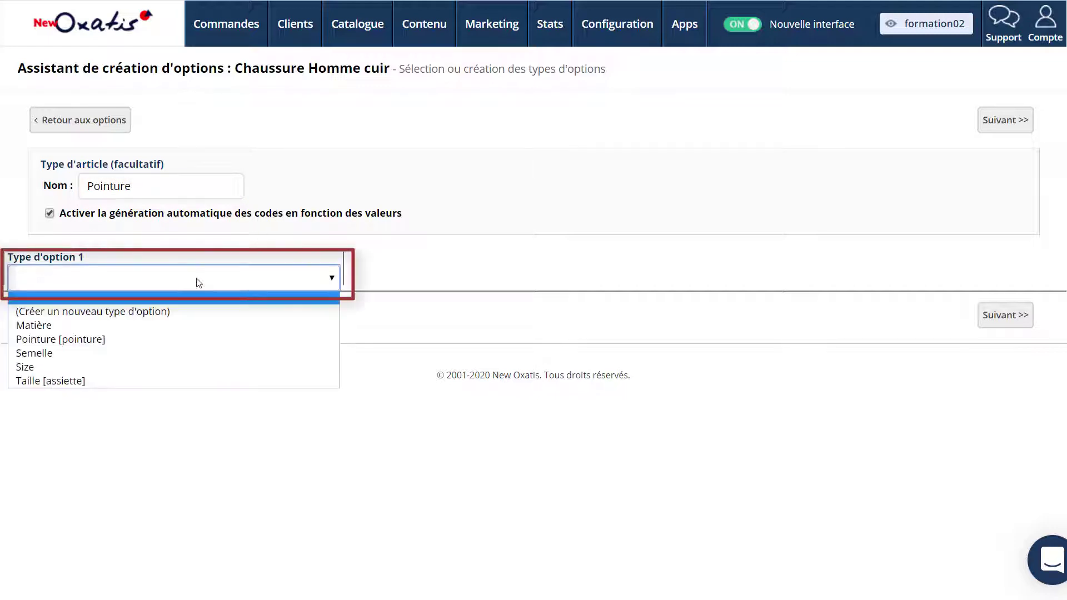
click(192, 309)
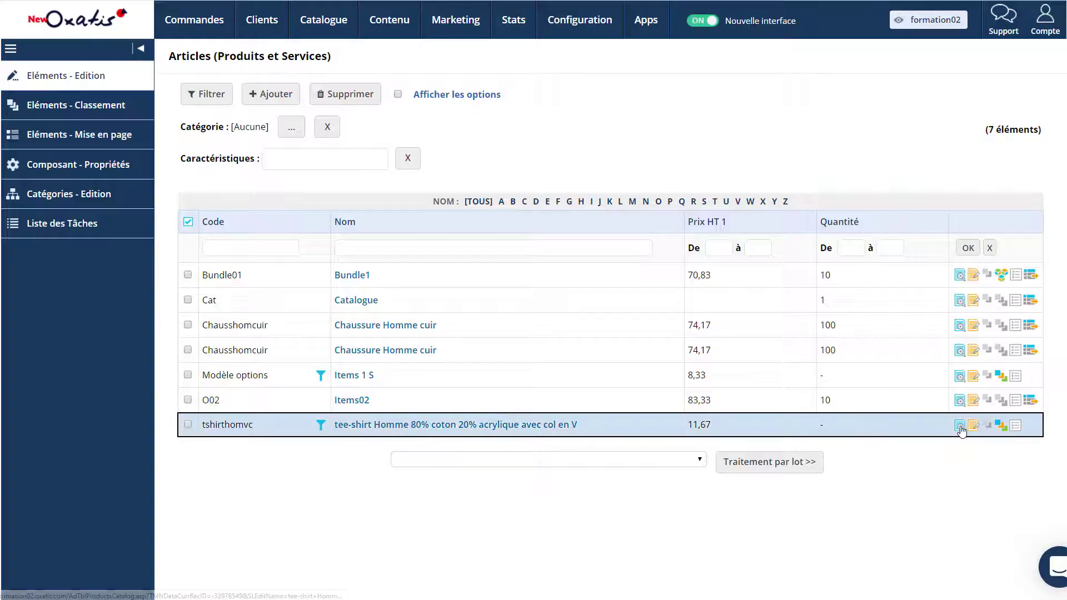
Duplicate the parent tee-shirt article tshirthomvc with its option list, using the linked mode for multi-language sites (AVEC LIAISON).
click(962, 427)
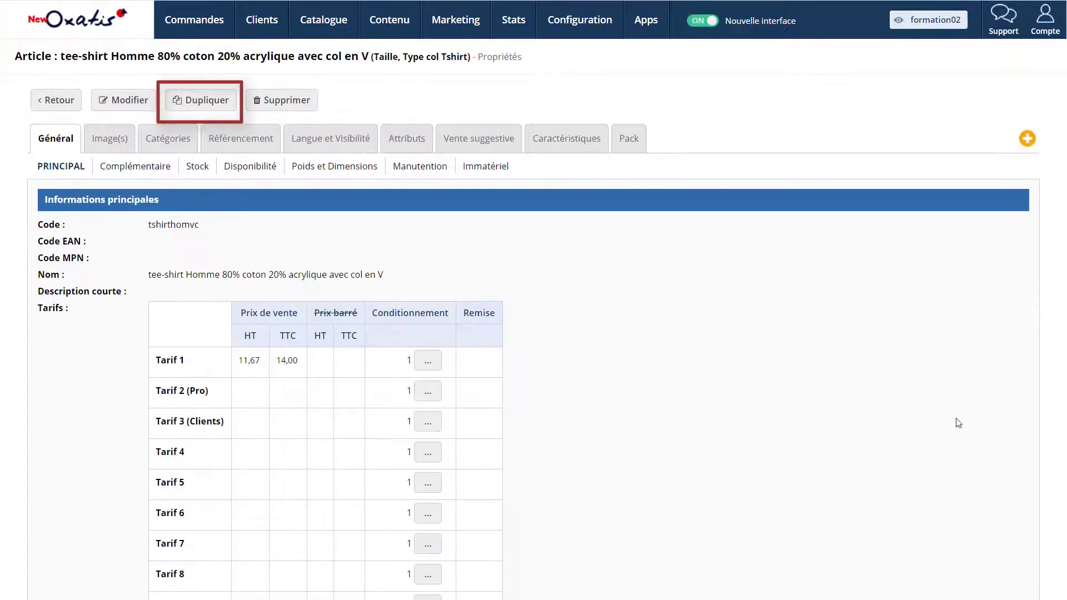
click(181, 106)
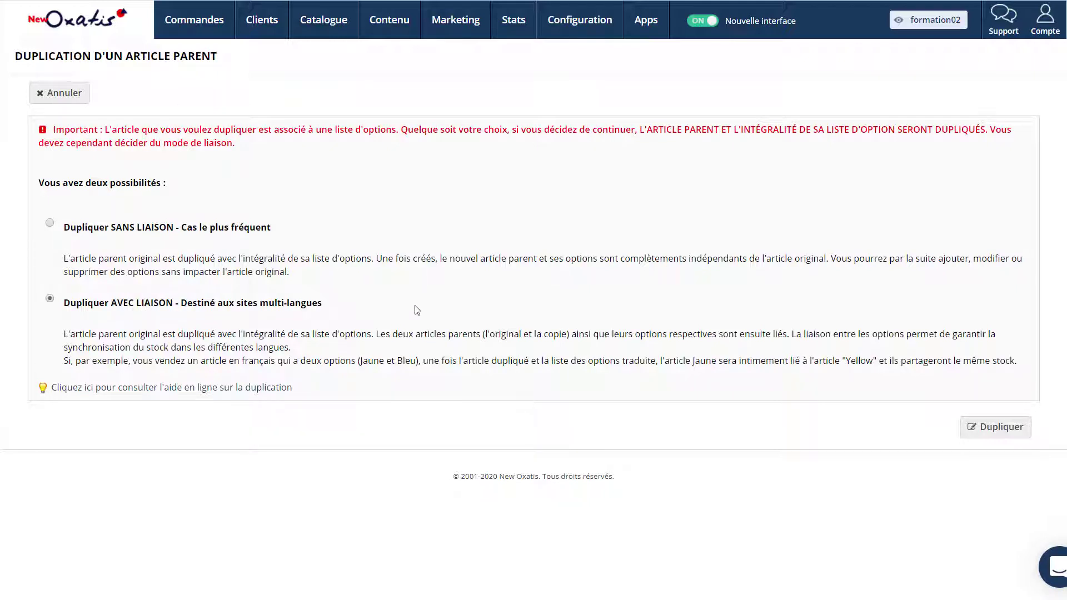
click(990, 429)
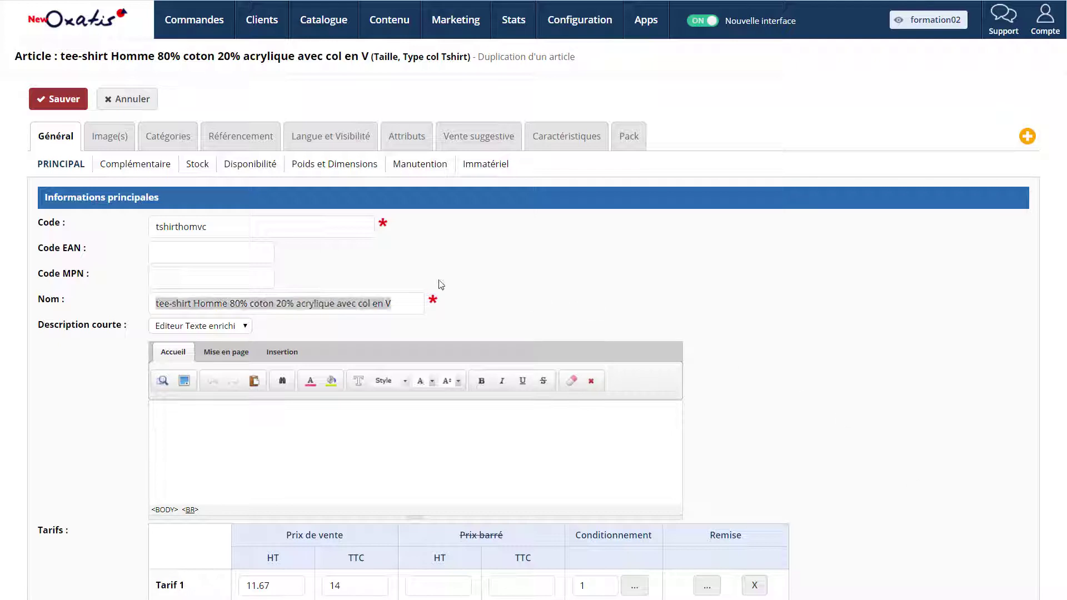
click(386, 298)
click(386, 297)
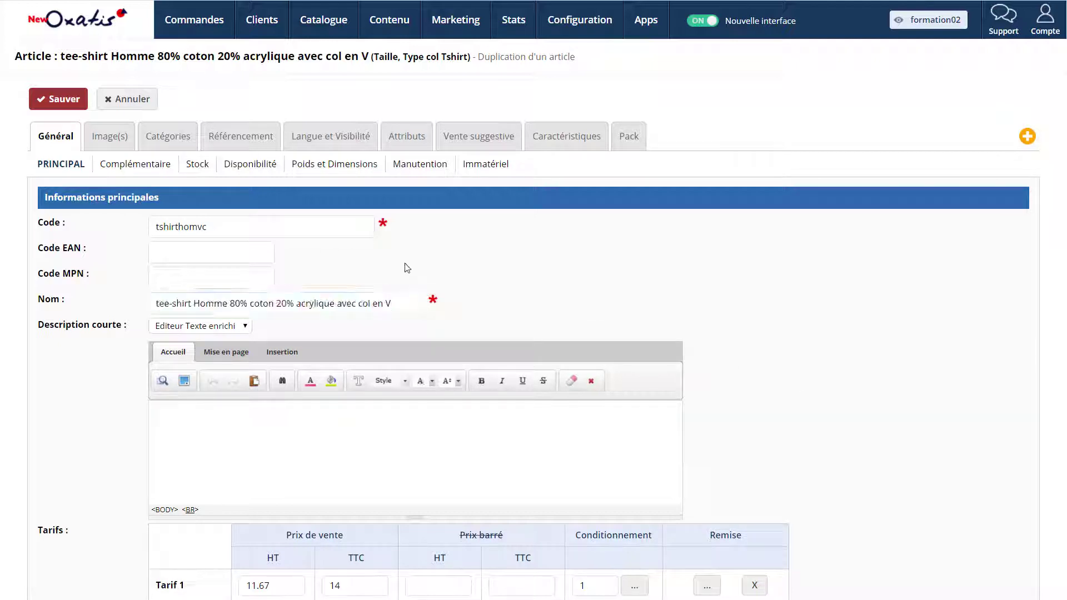
Restrict the duplicated tee-shirt's display rule to English (Anglais), save it, and open the copy for editing from the article list.
click(328, 137)
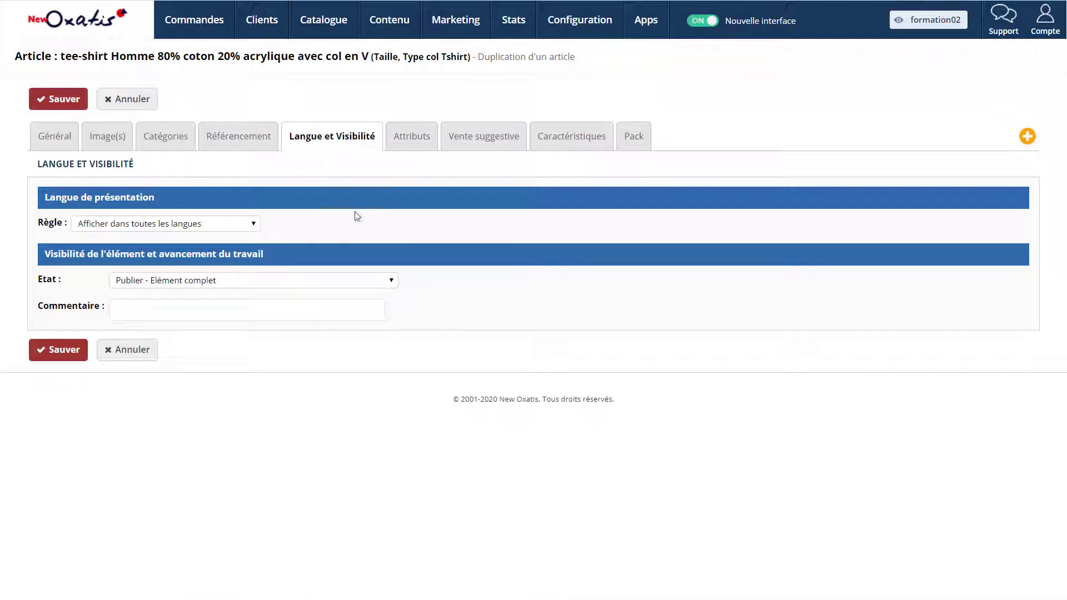
click(196, 224)
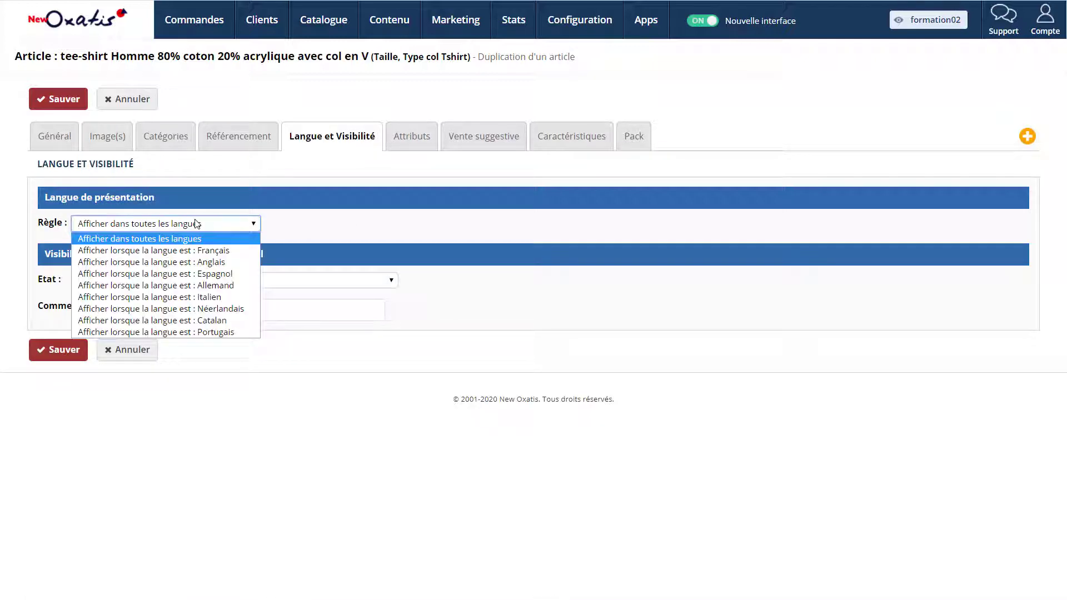
click(197, 262)
click(77, 351)
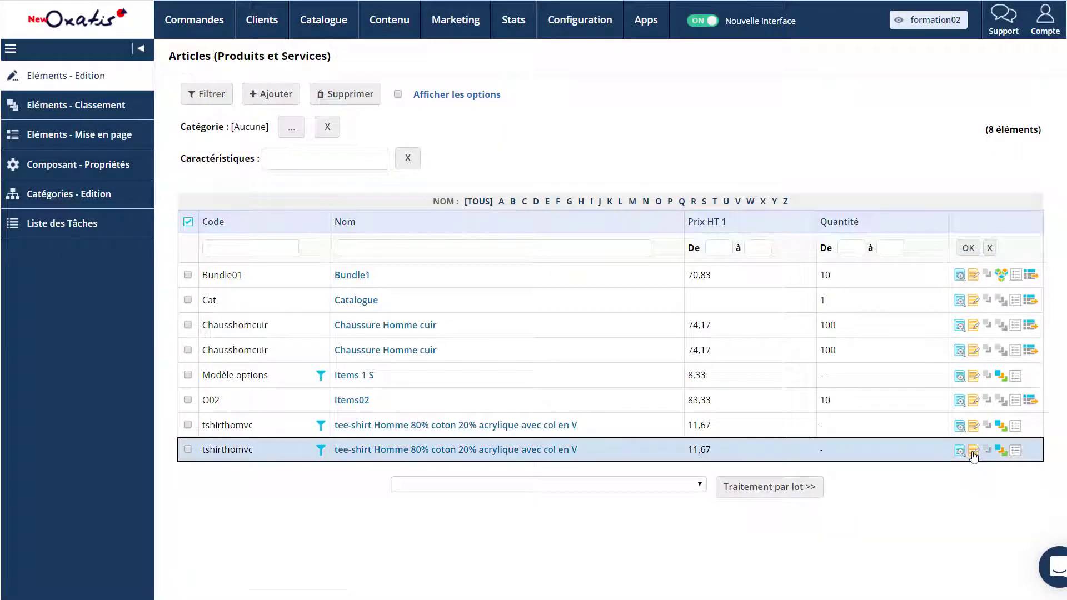
click(972, 453)
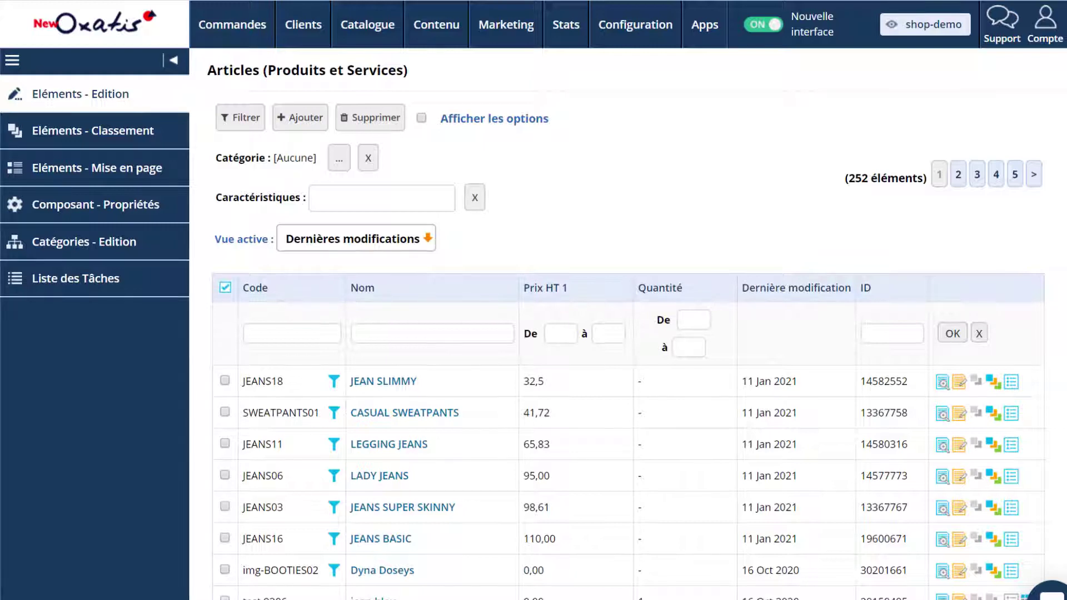
Show the options in the article list, hide them again, and look through the parent articles.
click(492, 122)
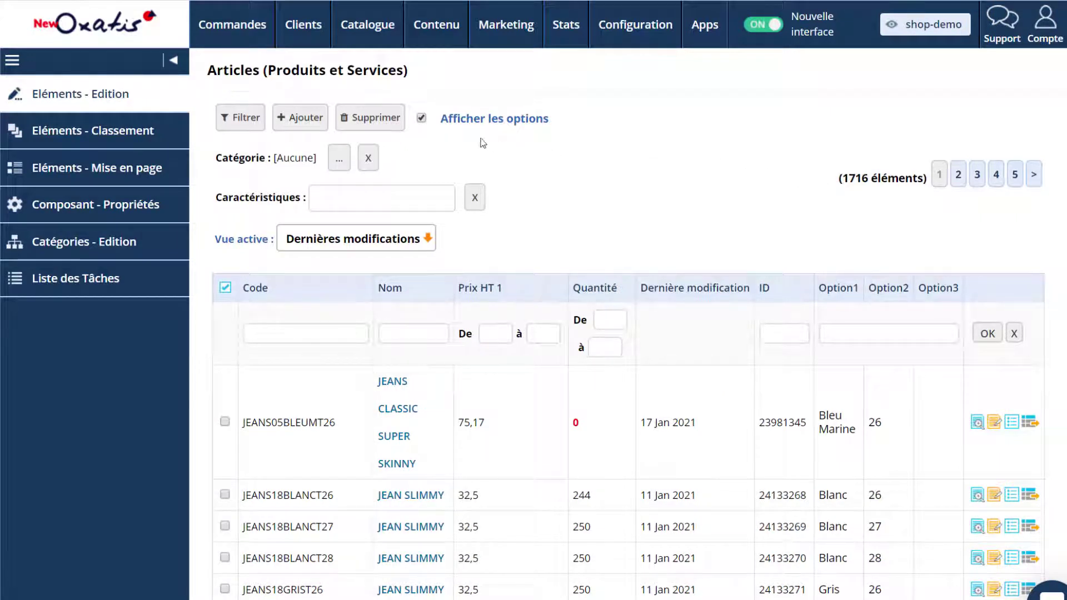
click(422, 118)
scroll(717, 172, down, 5)
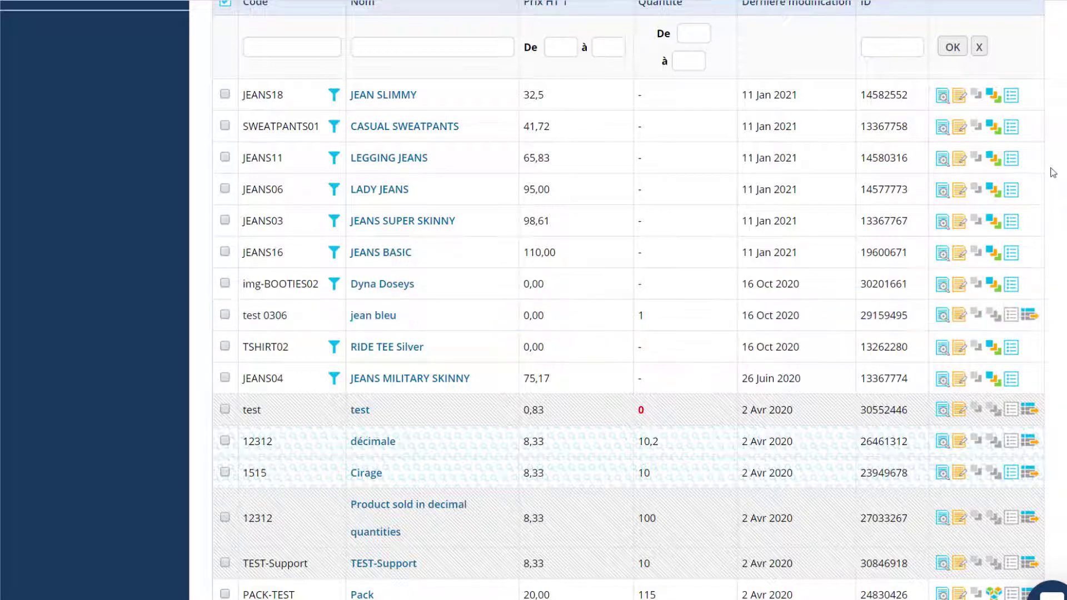
scroll(1053, 172, up, 5)
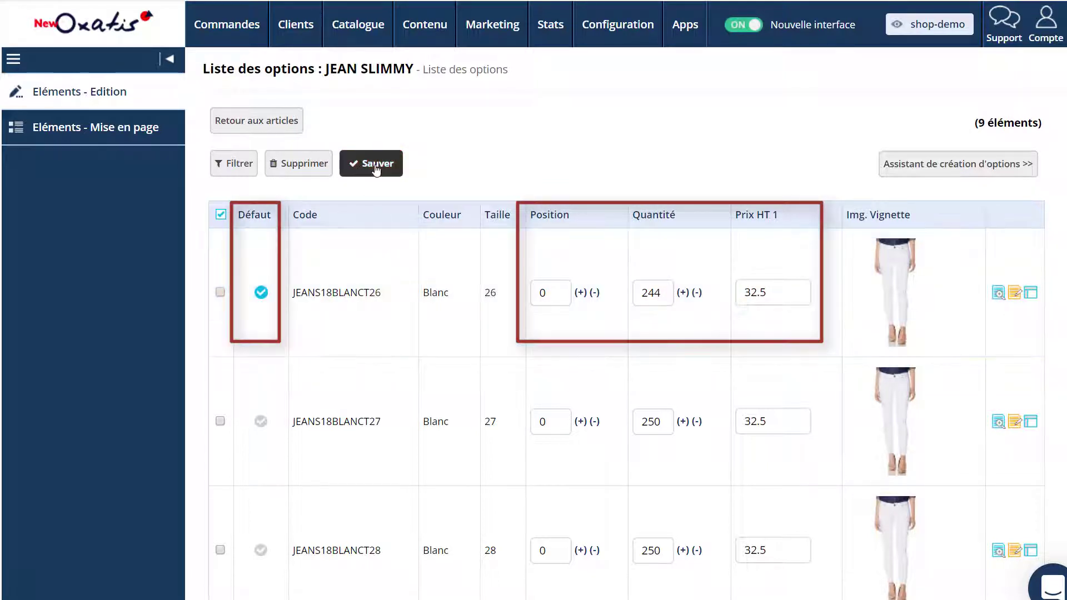
Review JEAN SLIMMY's option creation assistant, the properties of its Blanc, size 26 option, and the layout page of the options list.
click(980, 167)
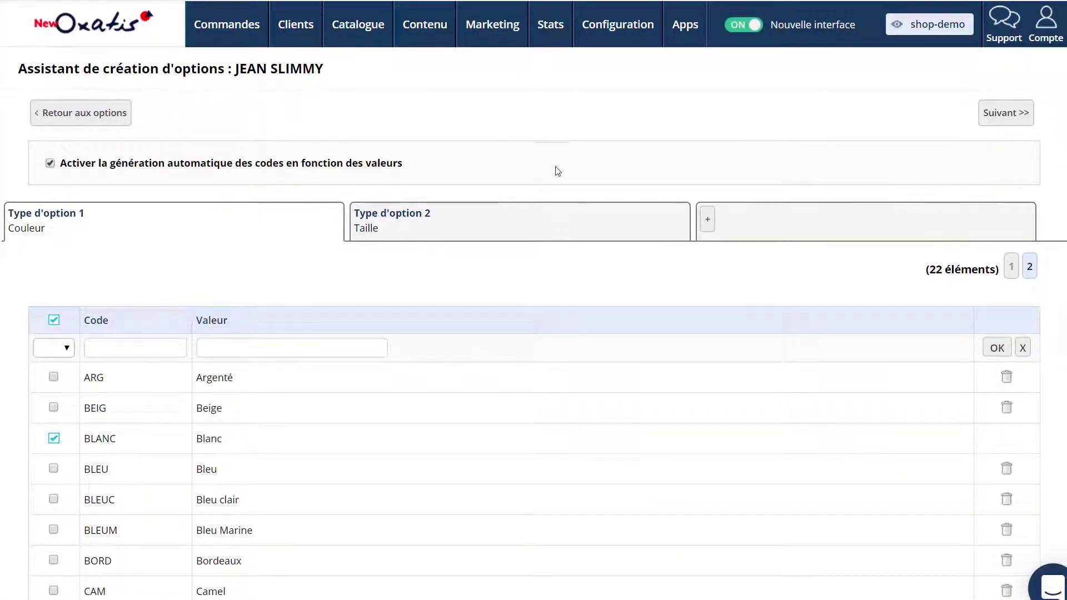
click(60, 112)
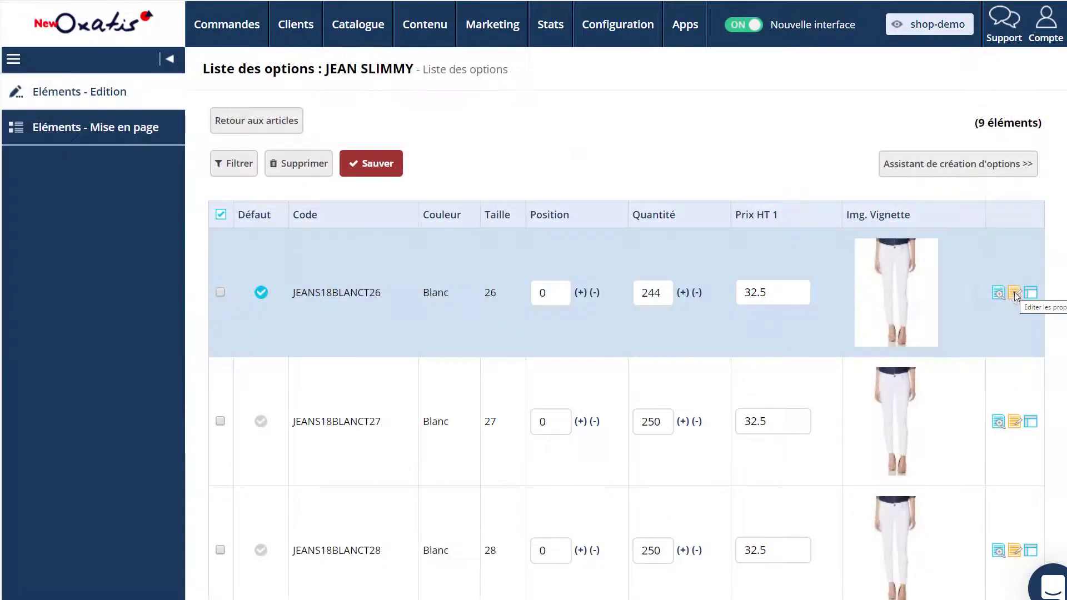
click(990, 299)
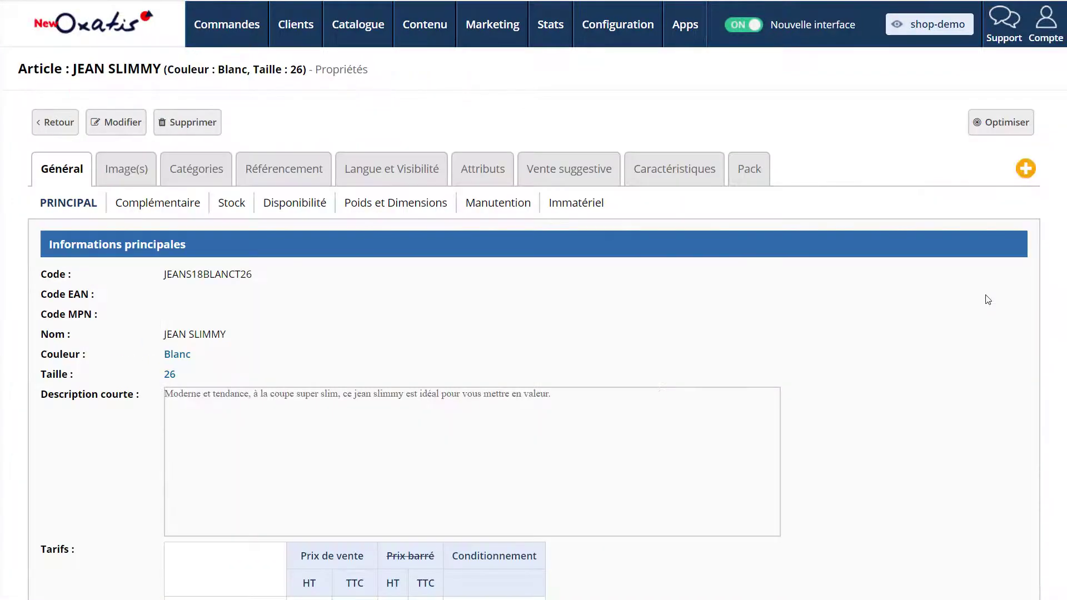
click(55, 122)
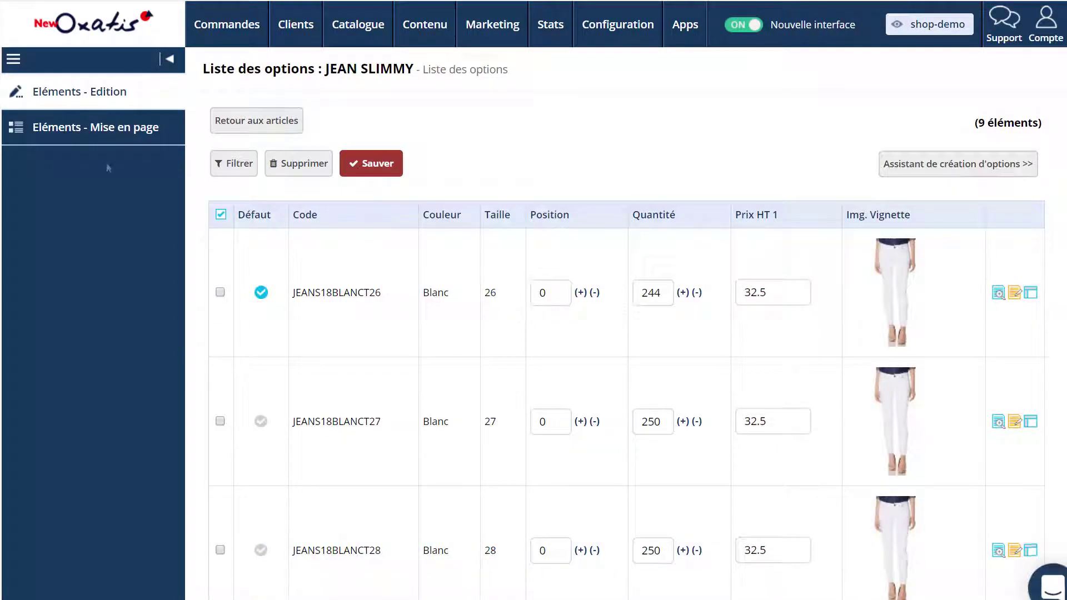
click(107, 133)
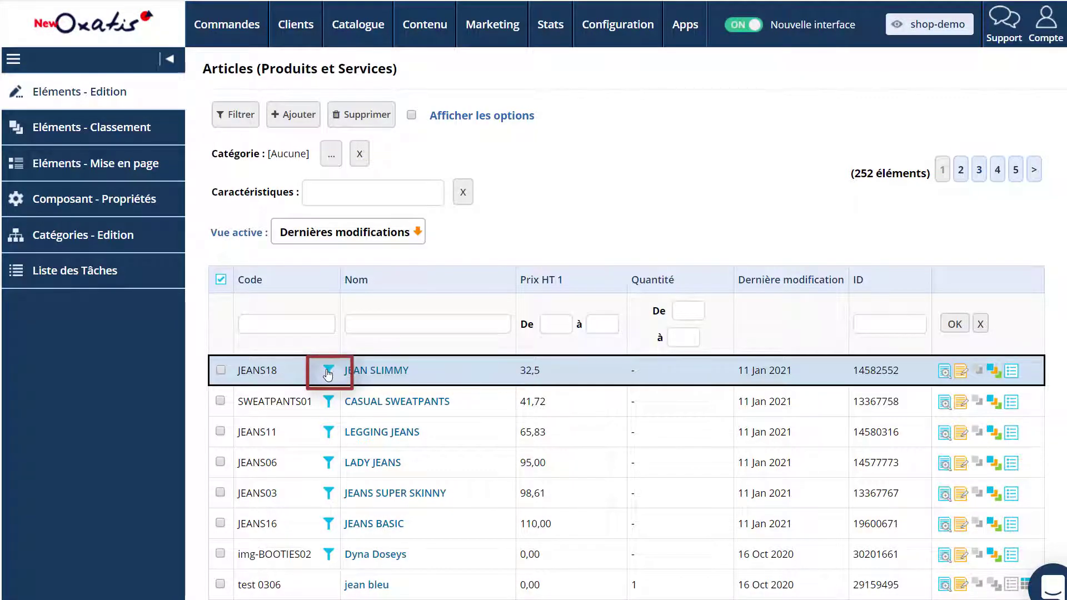
Filter the article list to JEAN SLIMMY's options, look through them, and return to the full article list.
click(329, 372)
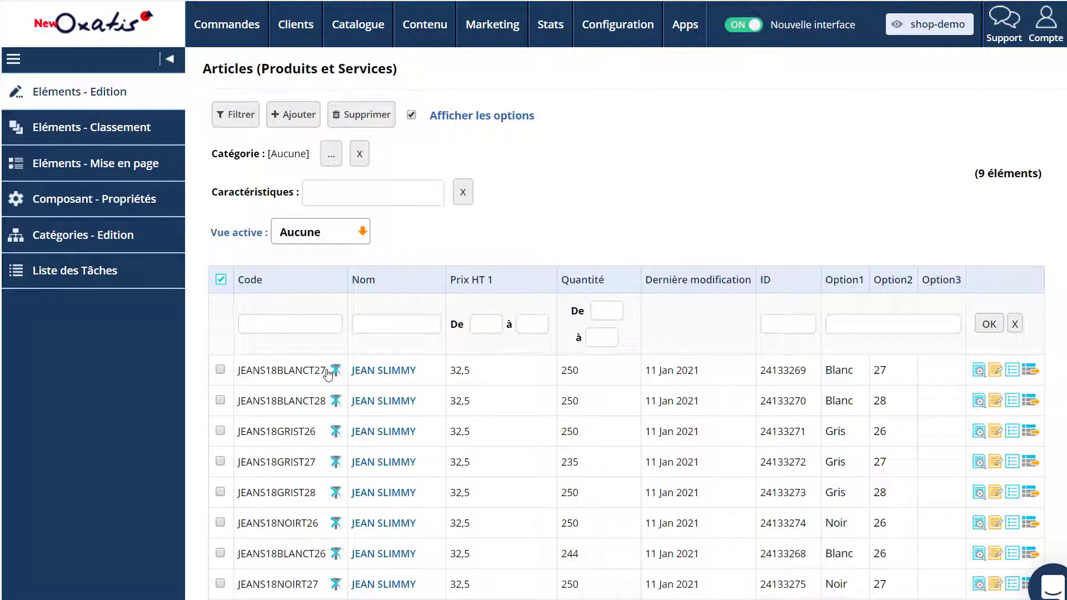
scroll(686, 382, down, 2)
scroll(686, 381, up, 2)
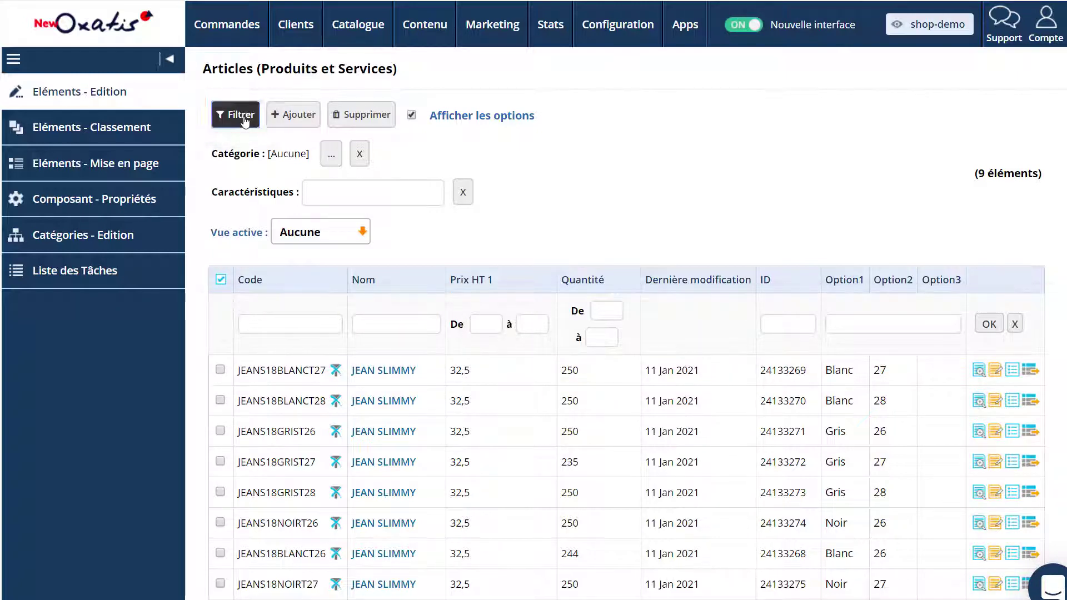
click(336, 373)
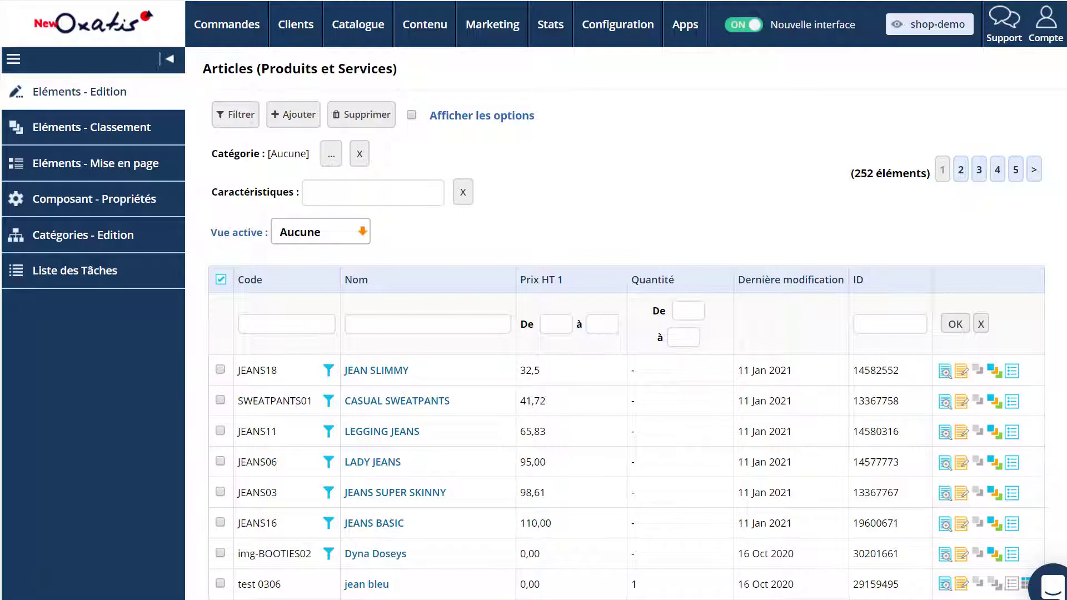
Display only JEAN SLIMMY's options, open the Blanc, size 27 option for editing, and save it.
click(328, 371)
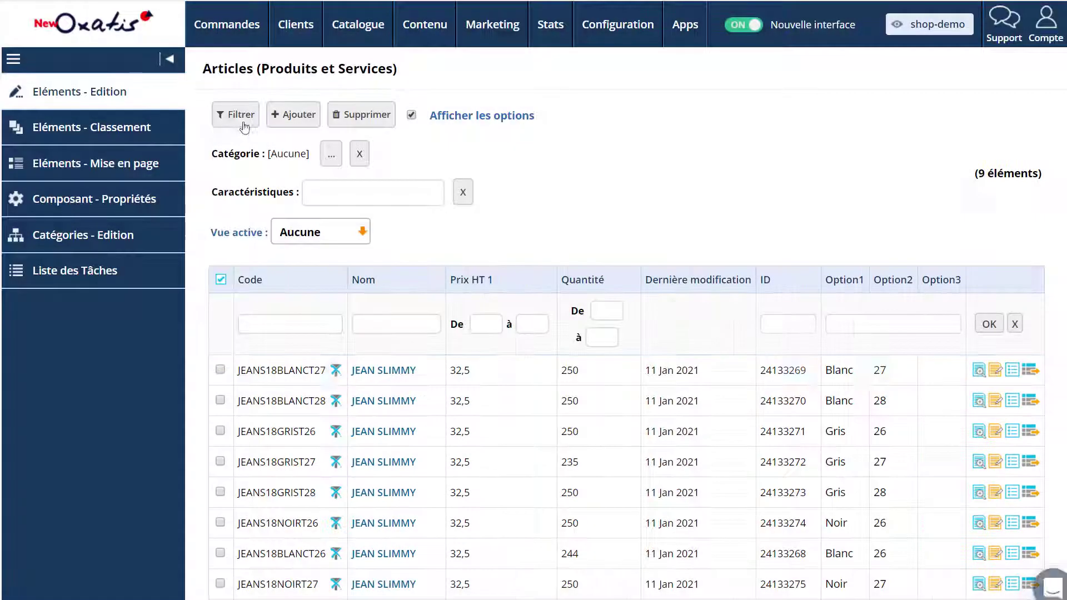
click(999, 373)
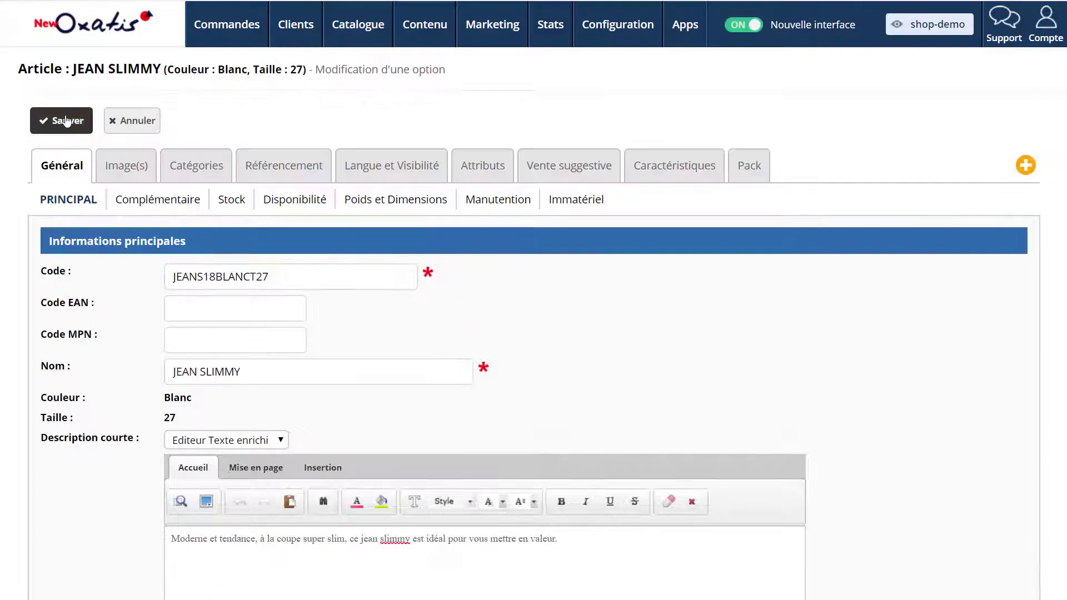
click(65, 121)
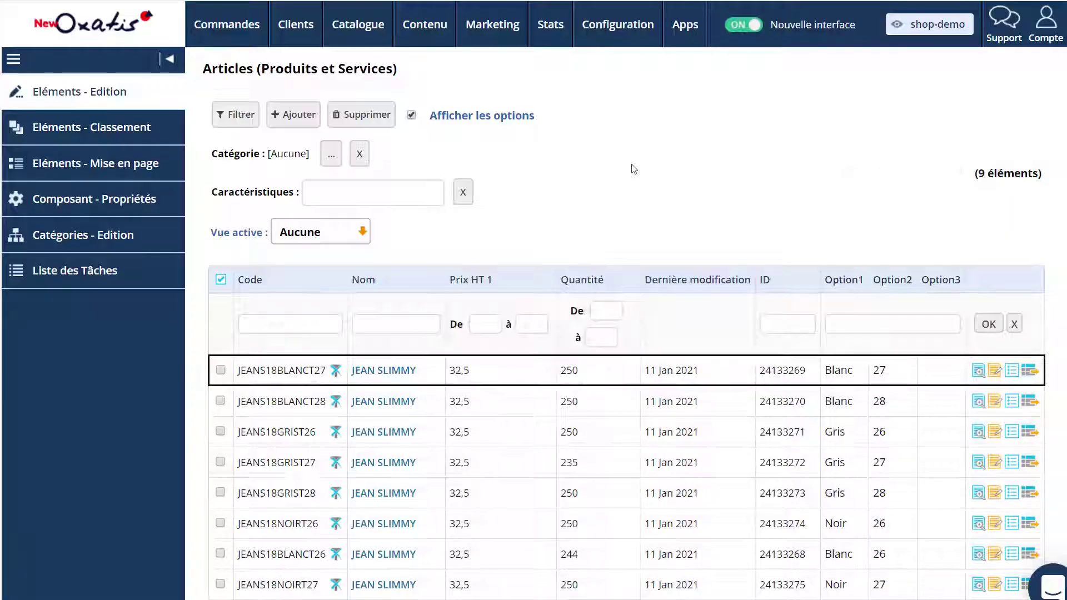
Select all of JEAN SLIMMY's listed options and launch batch processing on the checked articles (LES ARTICLES COCHÉS).
scroll(633, 169, down, 2)
click(221, 167)
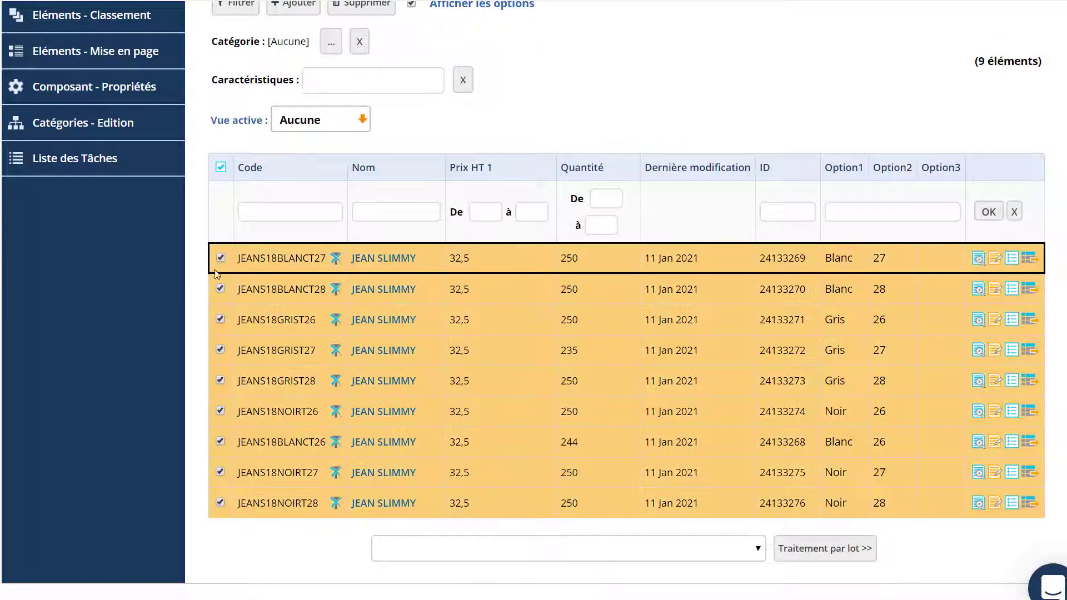
click(739, 560)
click(725, 581)
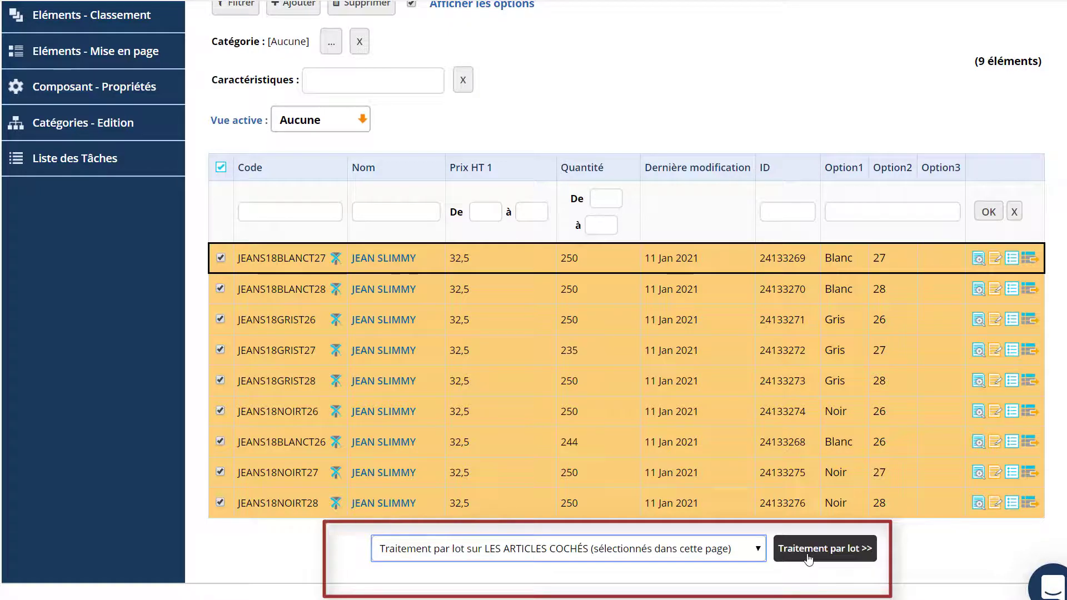
click(809, 556)
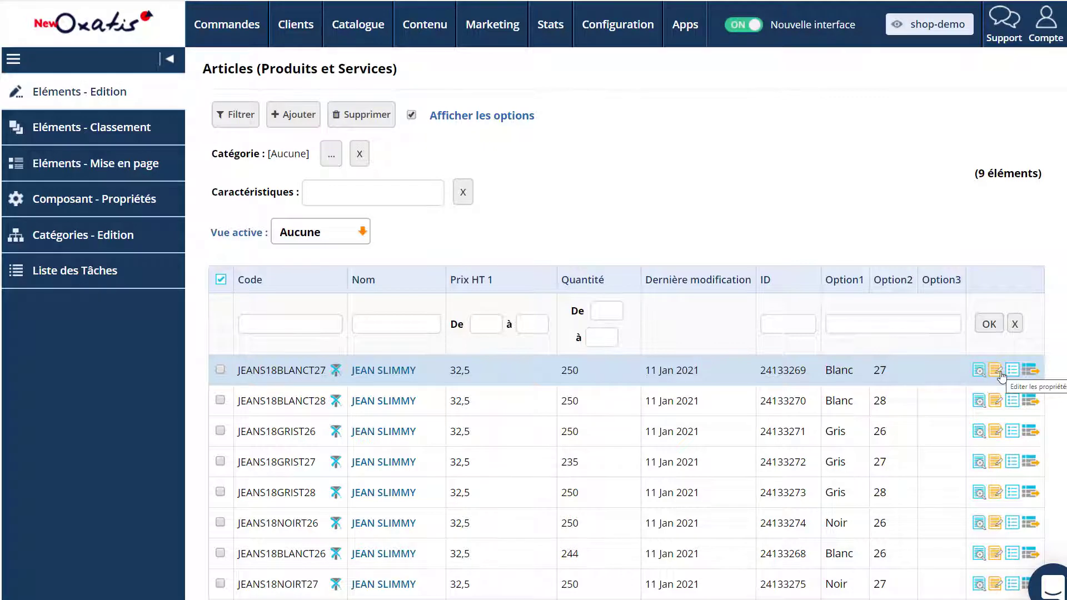
Open JEAN SLIMMY's Blanc, size 27 option (JEANS18BLANCT27) for editing.
click(1001, 376)
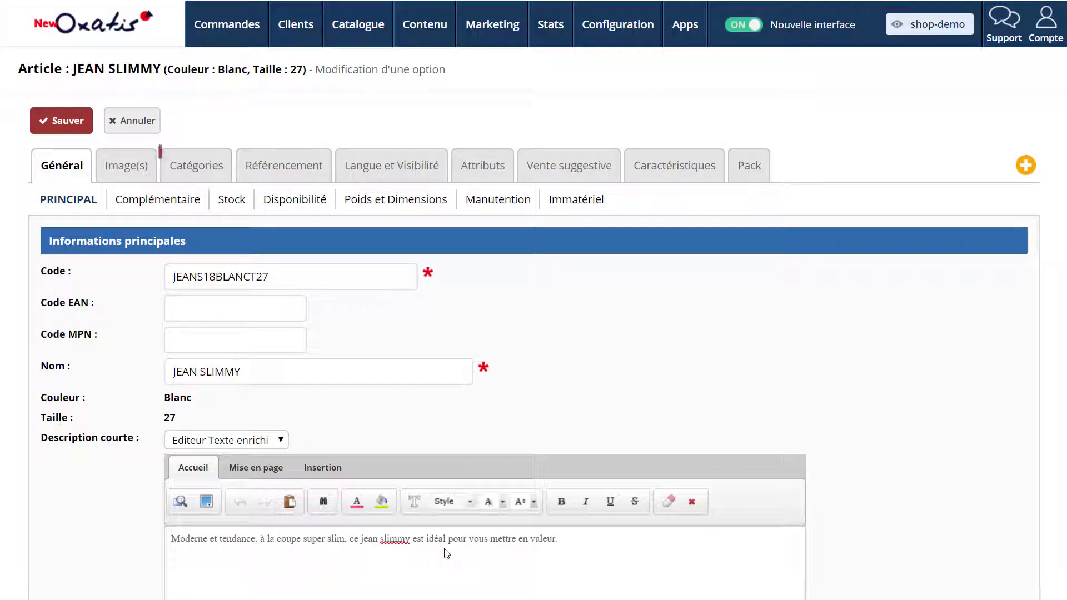